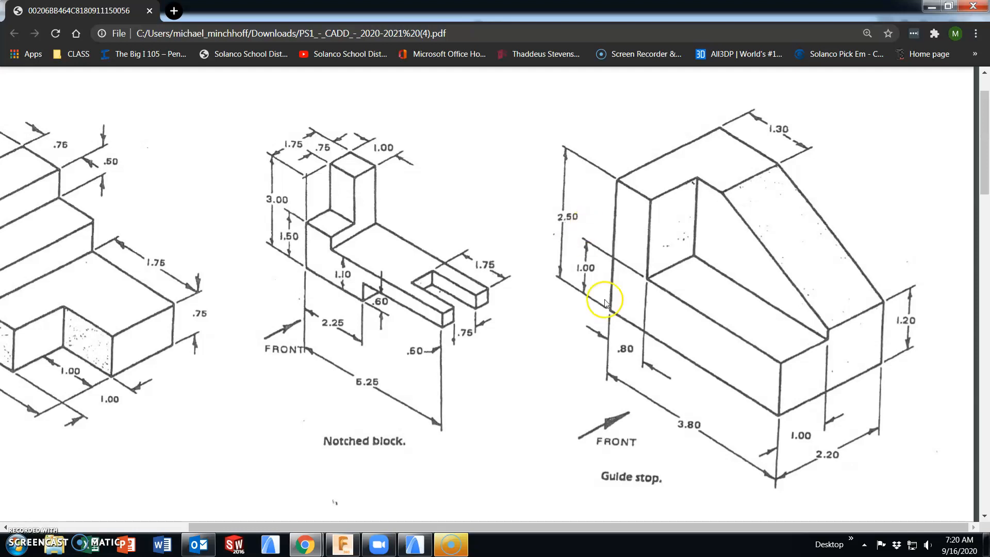
# Switch to Fusion 360, create a new design and expand its document settings to show the units
pyautogui.click(341, 548)
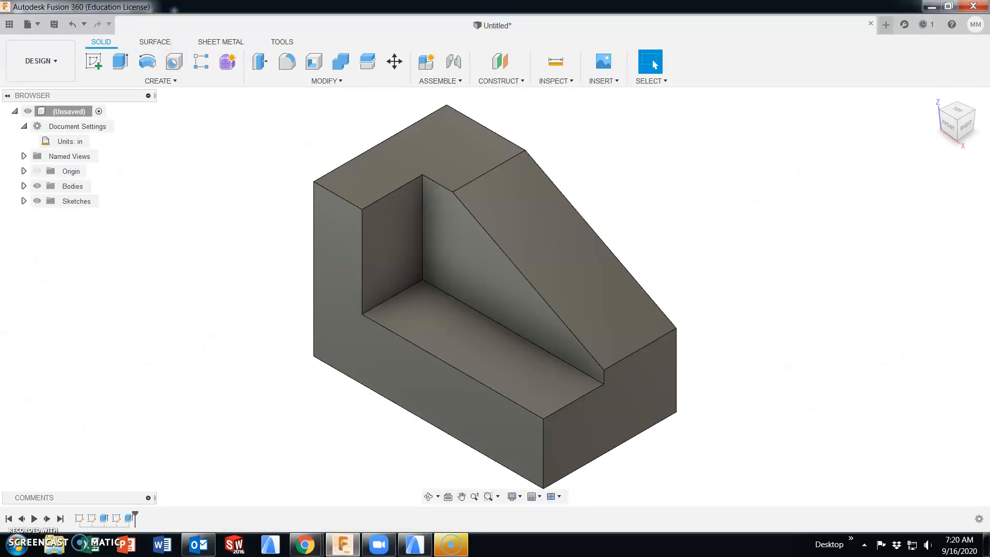
pyautogui.click(28, 24)
pyautogui.click(40, 45)
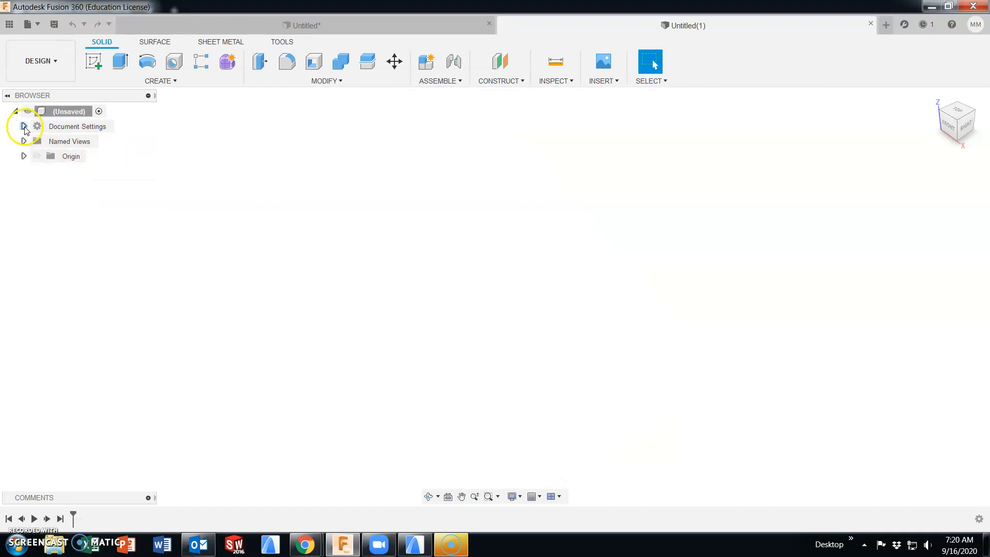
pyautogui.click(24, 126)
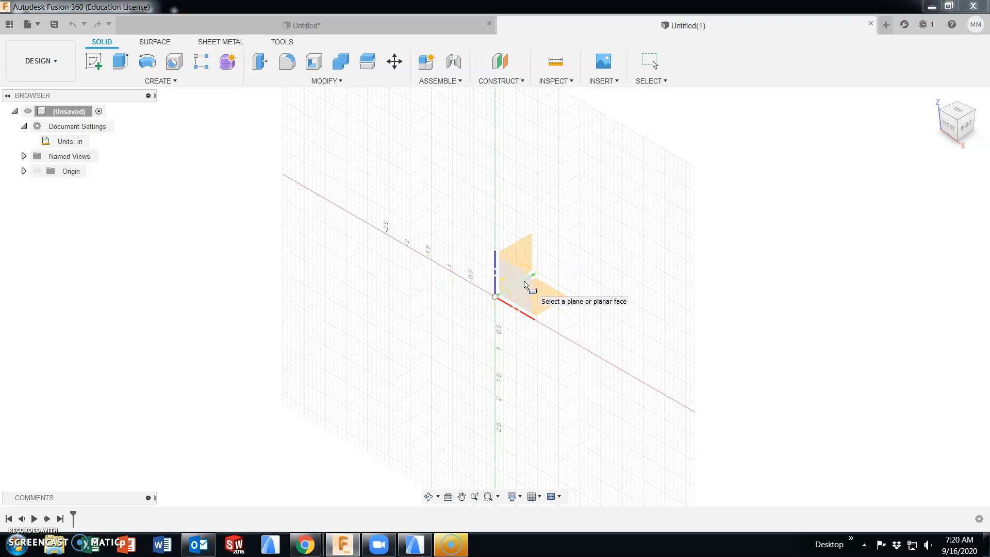
# Sketch a rectangle about 2.6 in wide and 1.5 in high on the front plane, with its lower-left corner at the origin
pyautogui.click(525, 285)
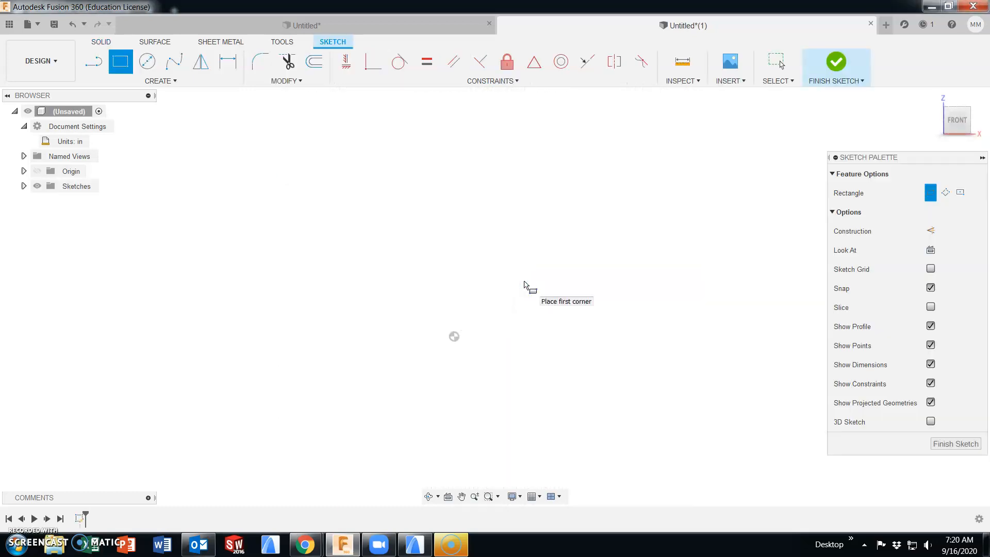
pyautogui.click(454, 336)
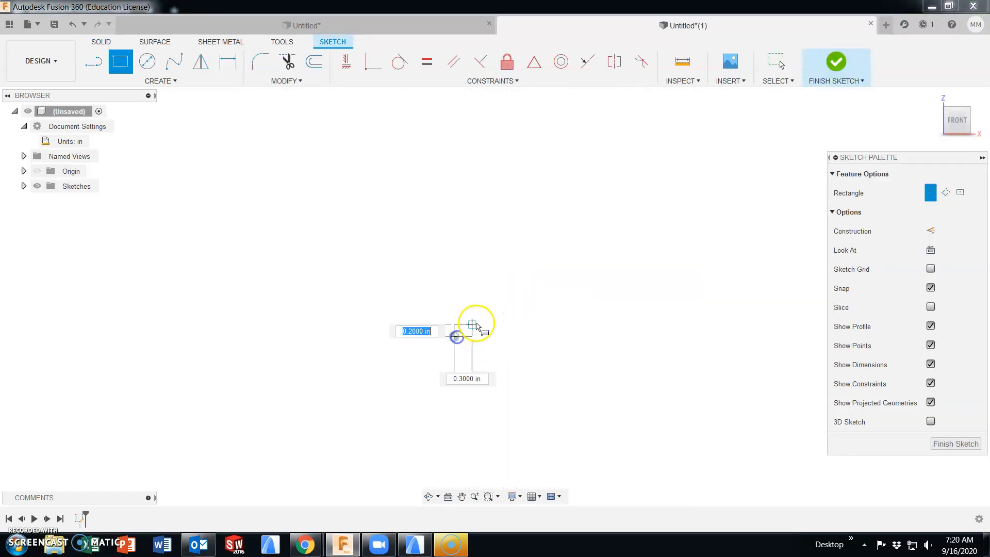
pyautogui.click(611, 247)
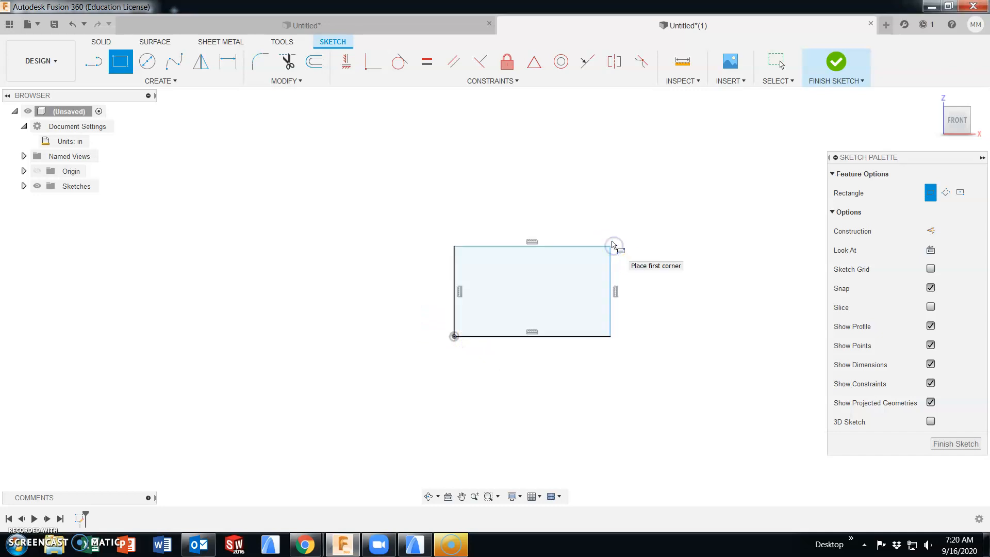
# Dimension the rectangle's left side to a height of 2.5 in
pyautogui.rightClick(580, 204)
pyautogui.click(580, 236)
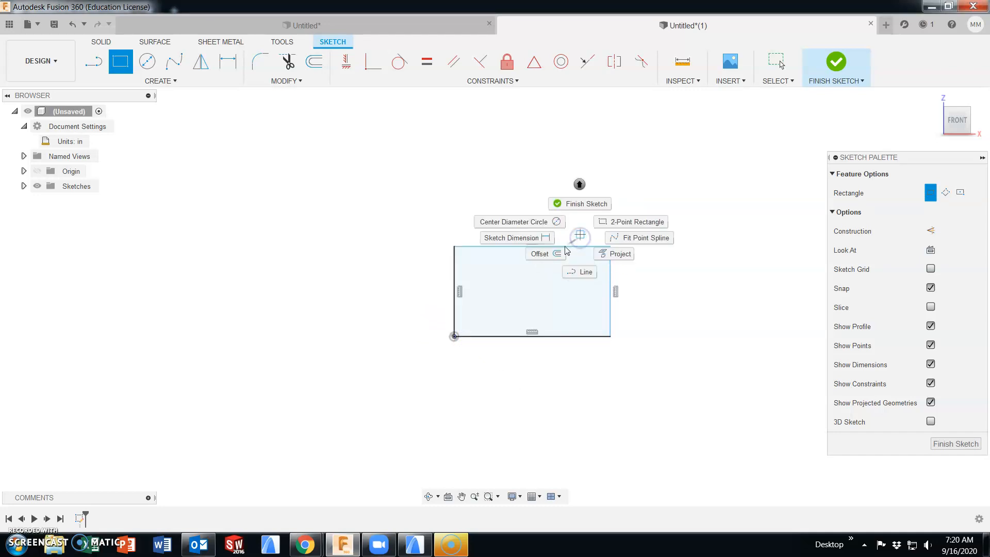
pyautogui.click(548, 242)
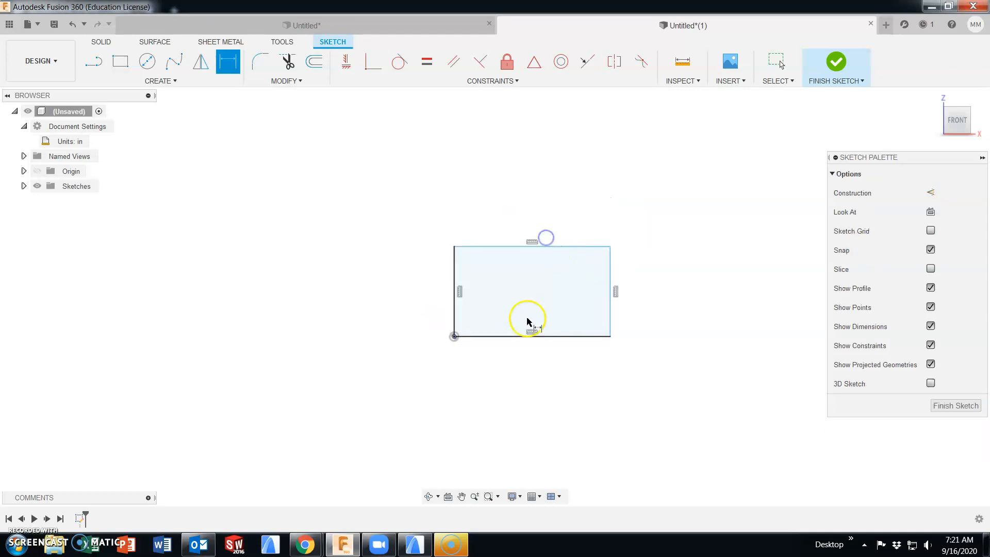
pyautogui.click(456, 281)
pyautogui.click(427, 279)
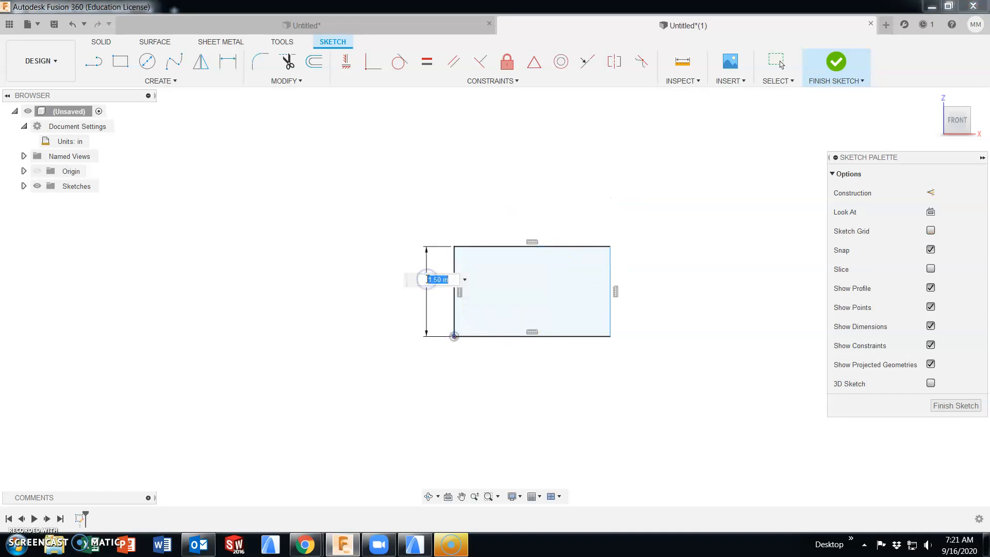
pyautogui.write('2.5')
pyautogui.press('Return')
# Dimension the rectangle's bottom edge to a length of 3.8 in
pyautogui.click(501, 336)
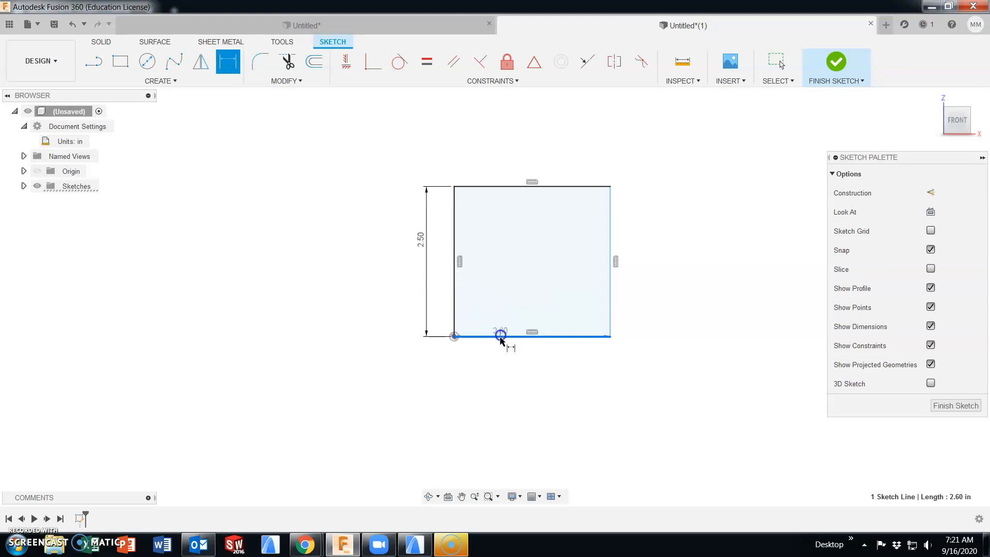
pyautogui.click(509, 361)
pyautogui.write('3.8')
pyautogui.press('Return')
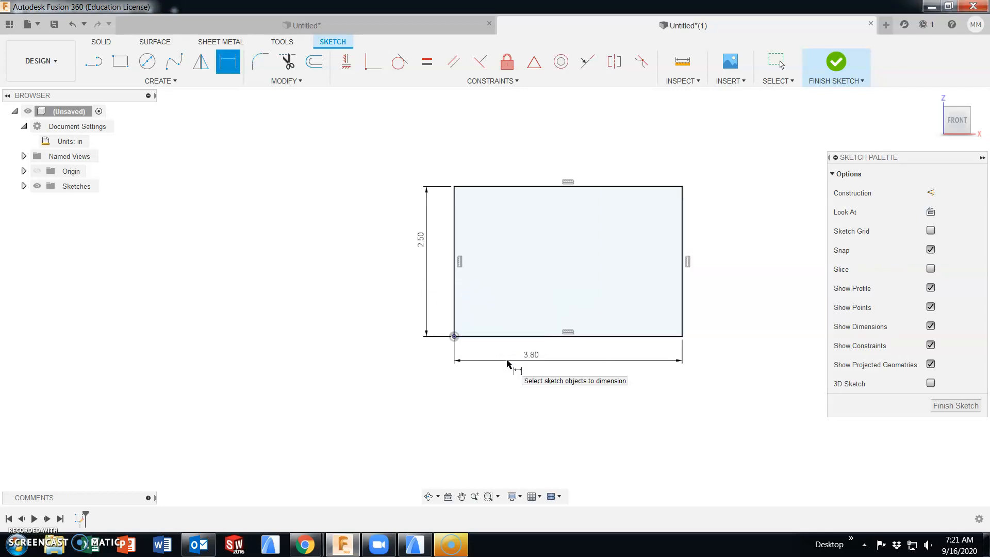
# Draw a sloping line from the rectangle's top edge down to its right side, cutting off the upper-right corner
pyautogui.rightClick(387, 309)
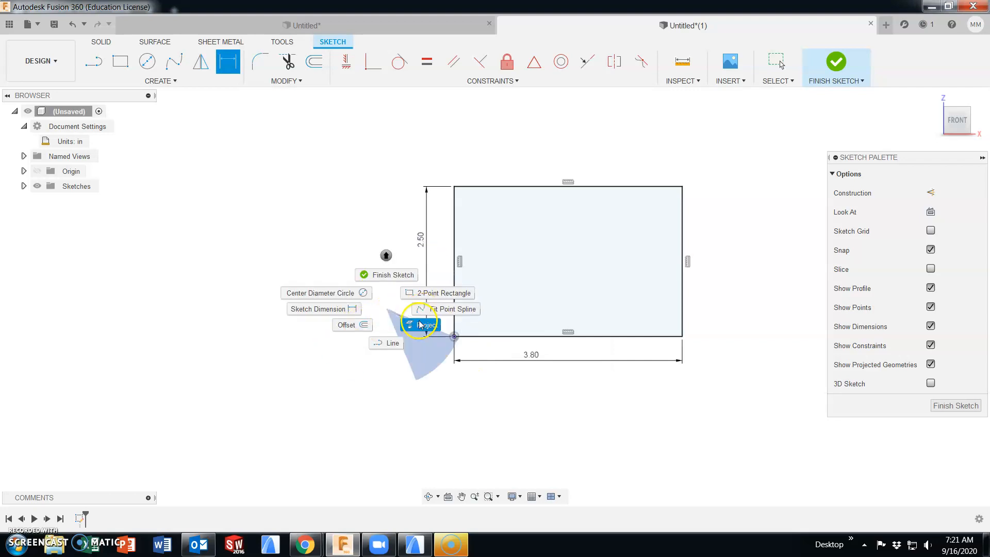
pyautogui.click(396, 344)
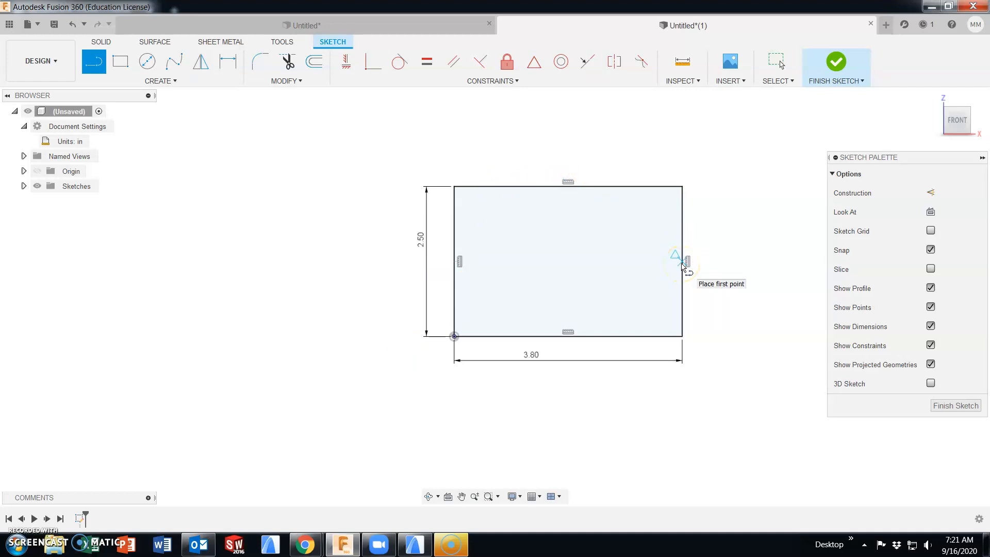
pyautogui.click(503, 188)
pyautogui.doubleClick(683, 298)
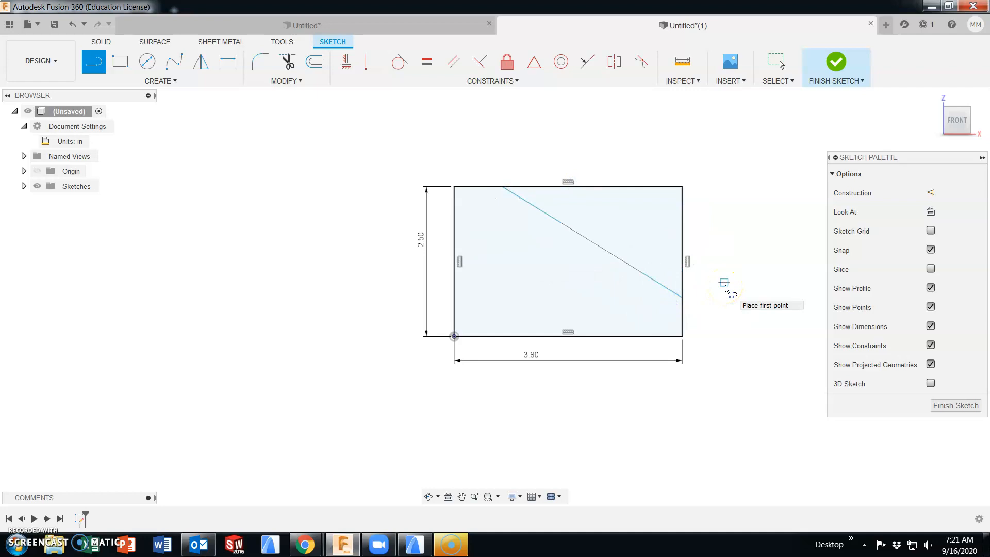
# Dimension the sloping line's lower endpoint 1.2 in above the rectangle's bottom-right corner
pyautogui.press('d')
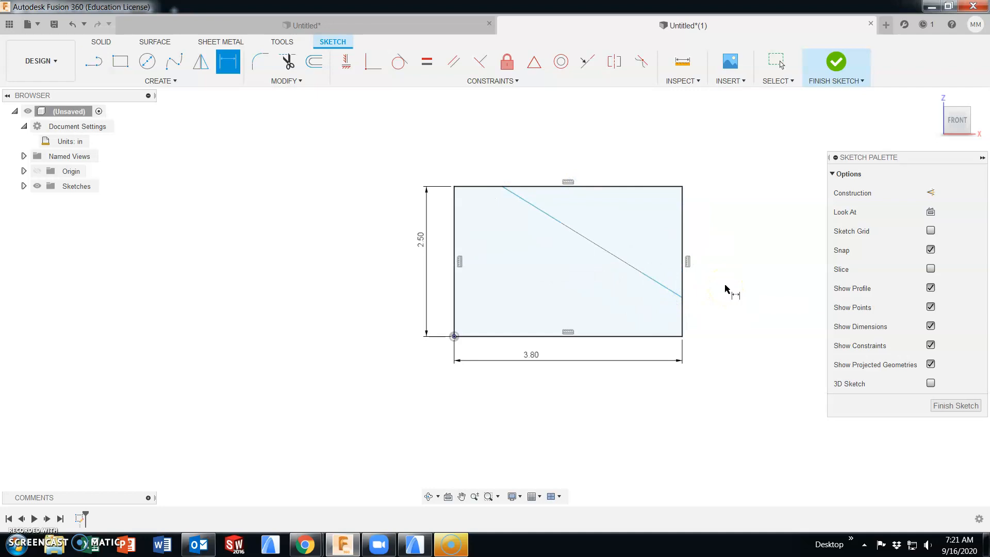
pyautogui.click(684, 299)
pyautogui.click(684, 336)
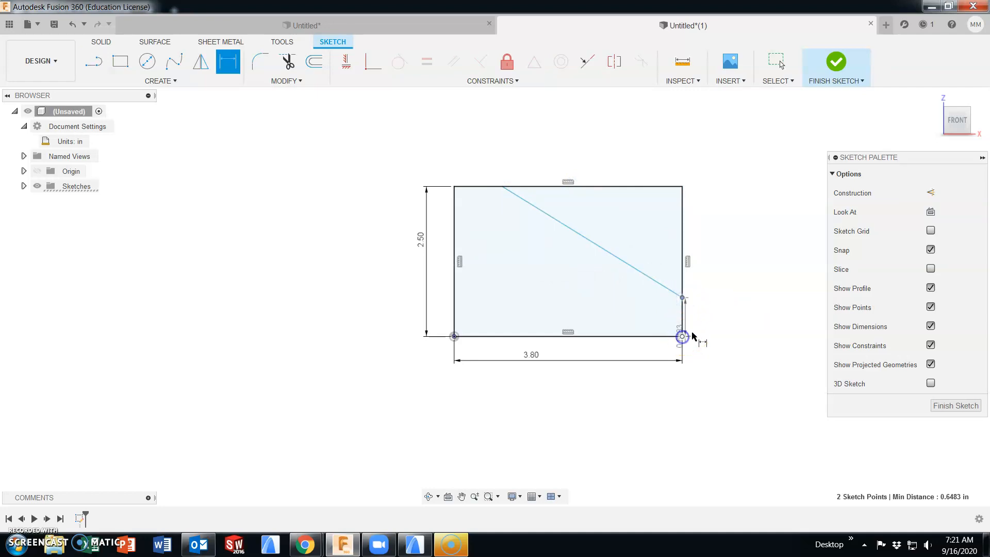
pyautogui.click(715, 321)
pyautogui.write('1.2')
pyautogui.press('Return')
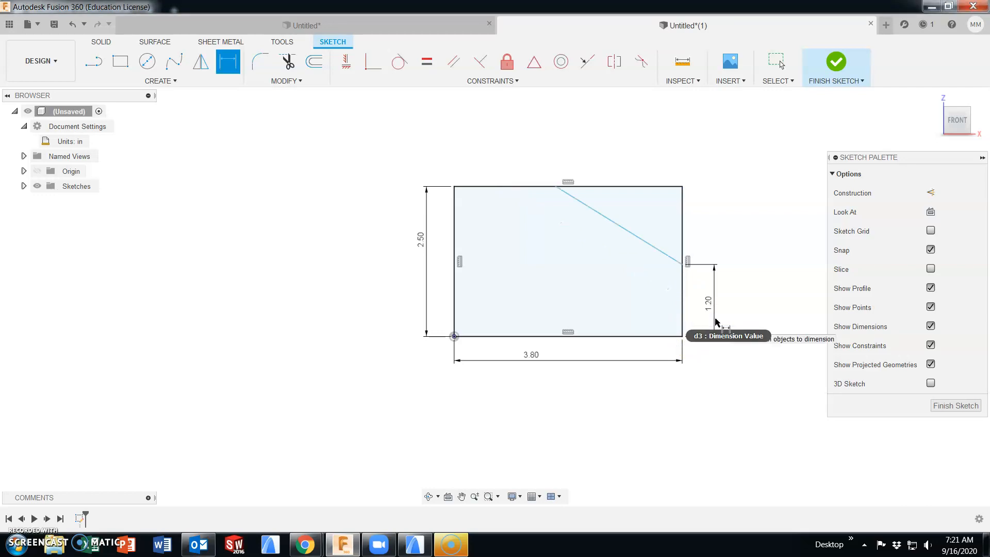
# Dimension the sloping line's upper endpoint 1.3 in from the rectangle's top-left corner
pyautogui.click(556, 186)
pyautogui.click(454, 186)
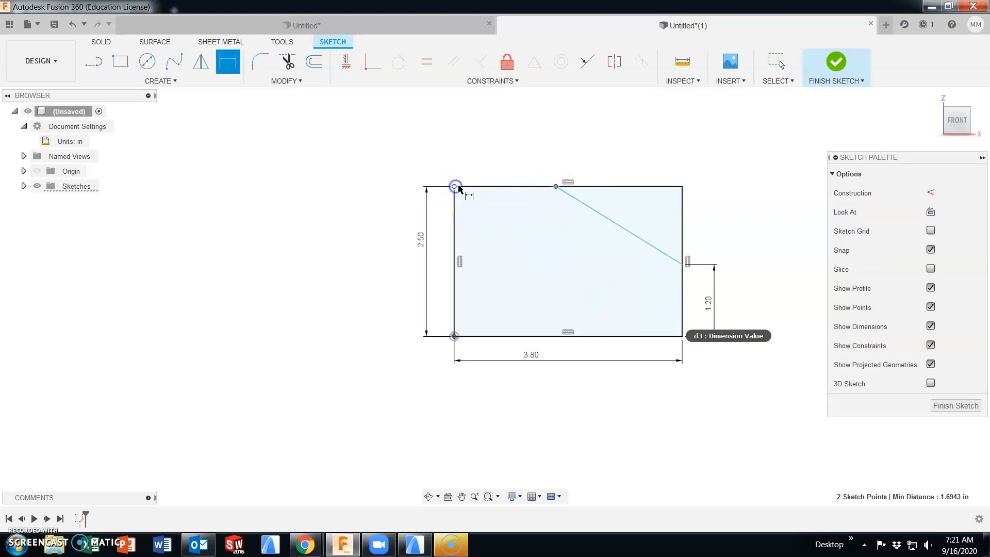
pyautogui.click(503, 162)
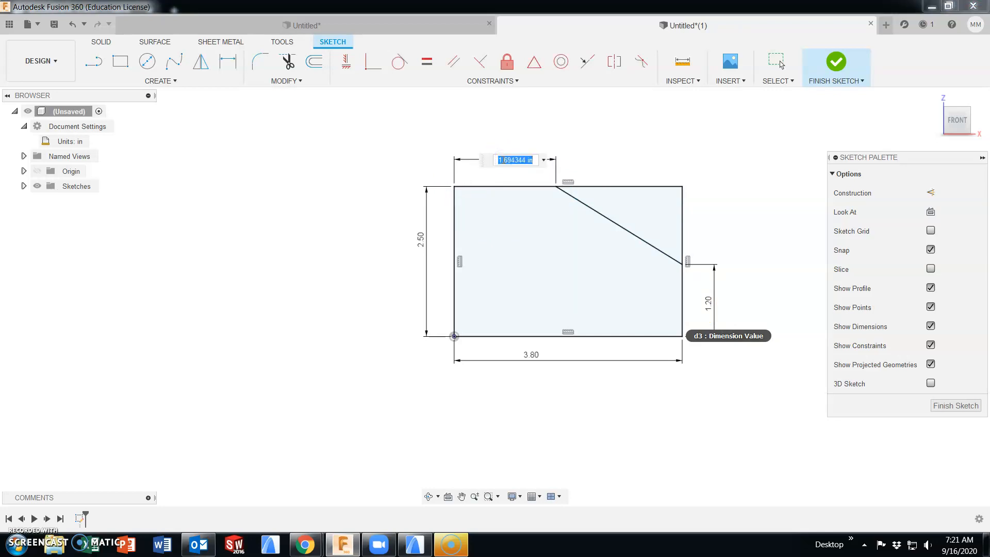
pyautogui.write('1.3')
pyautogui.press('Return')
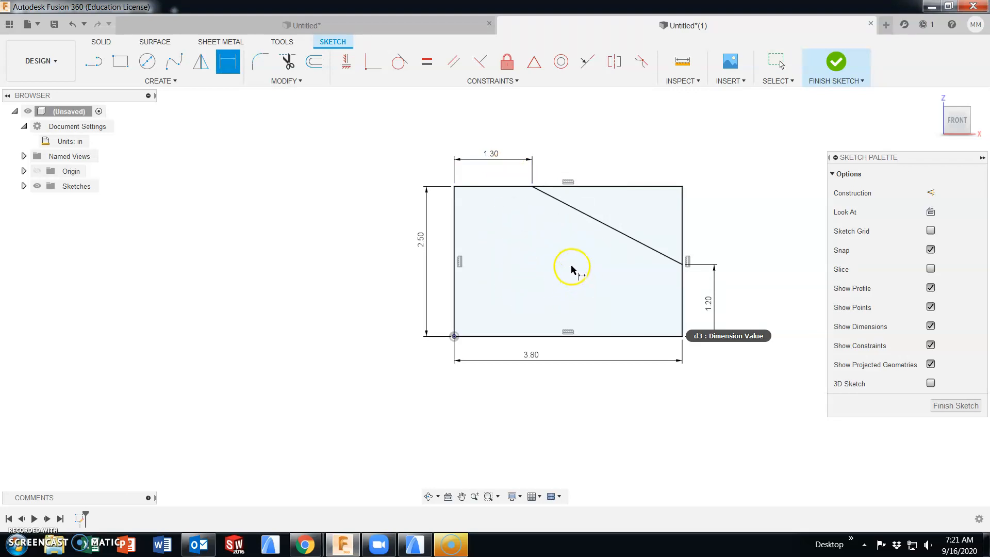
# Extrude the profile below the sloping line 2.2 in as a new body
pyautogui.rightClick(587, 164)
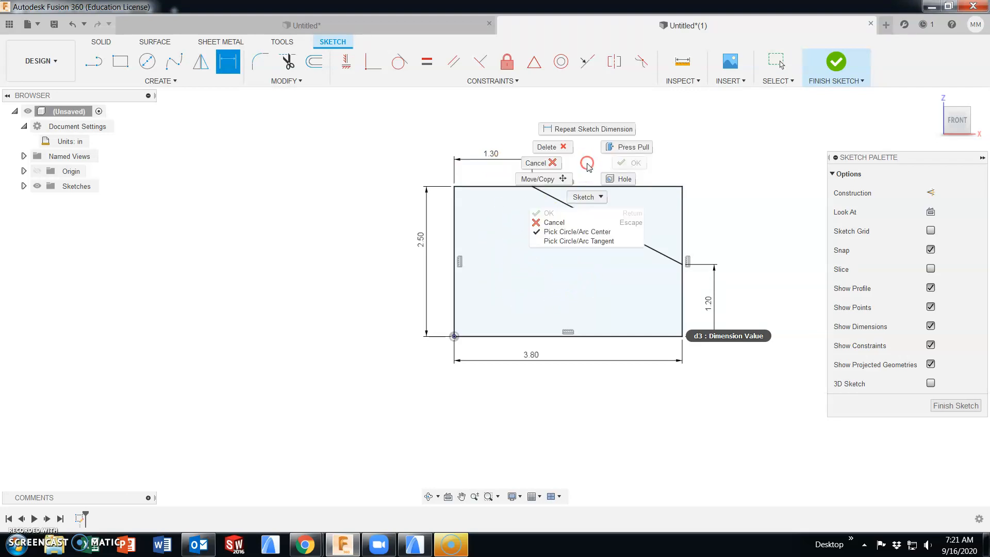
pyautogui.click(626, 148)
pyautogui.click(550, 272)
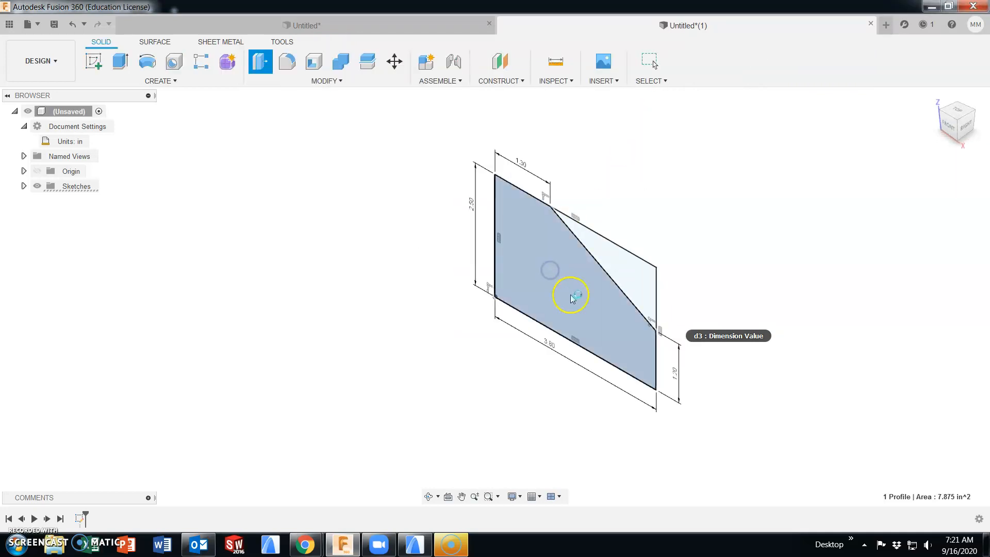
pyautogui.moveTo(616, 262); pyautogui.dragTo(672, 231)
pyautogui.write('2')
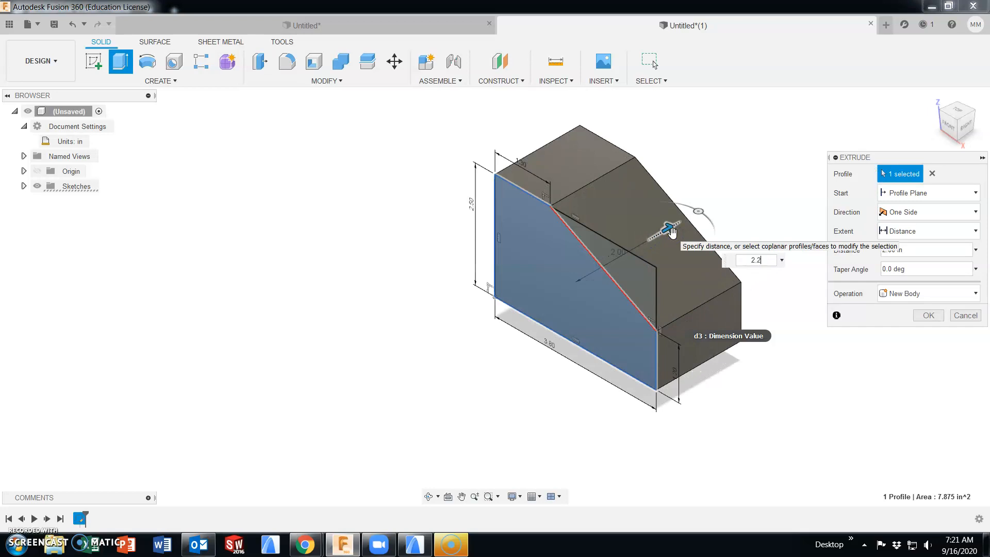
pyautogui.write('.2')
pyautogui.press('Return')
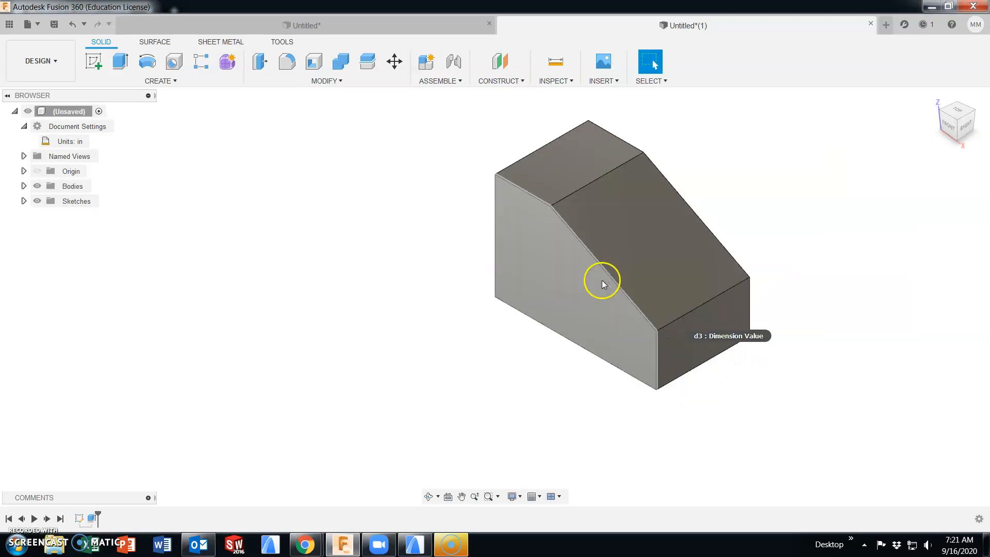
# Sketch a rectangle on the body's front face from its right edge to its top edge, about 0.97 in from the left edge
pyautogui.click(582, 283)
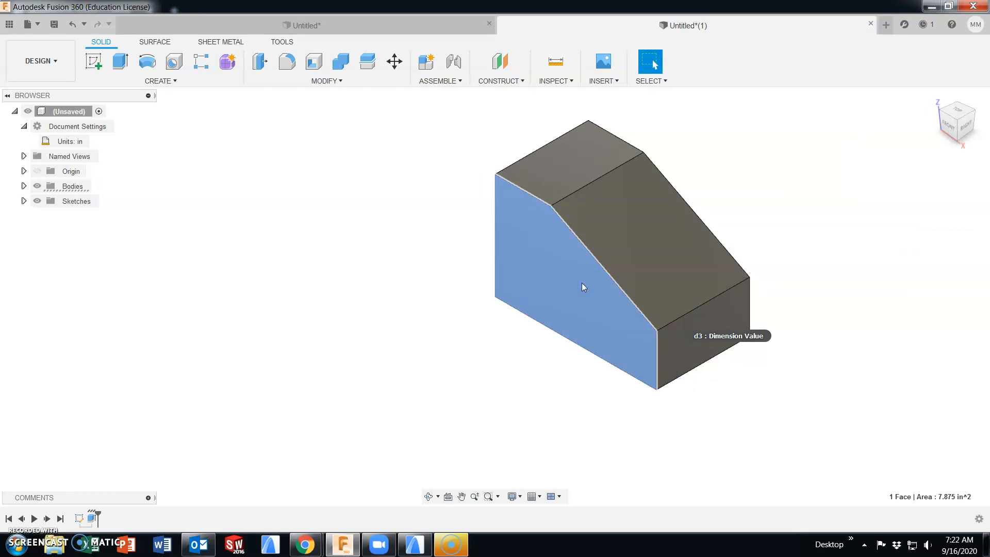
pyautogui.rightClick(582, 286)
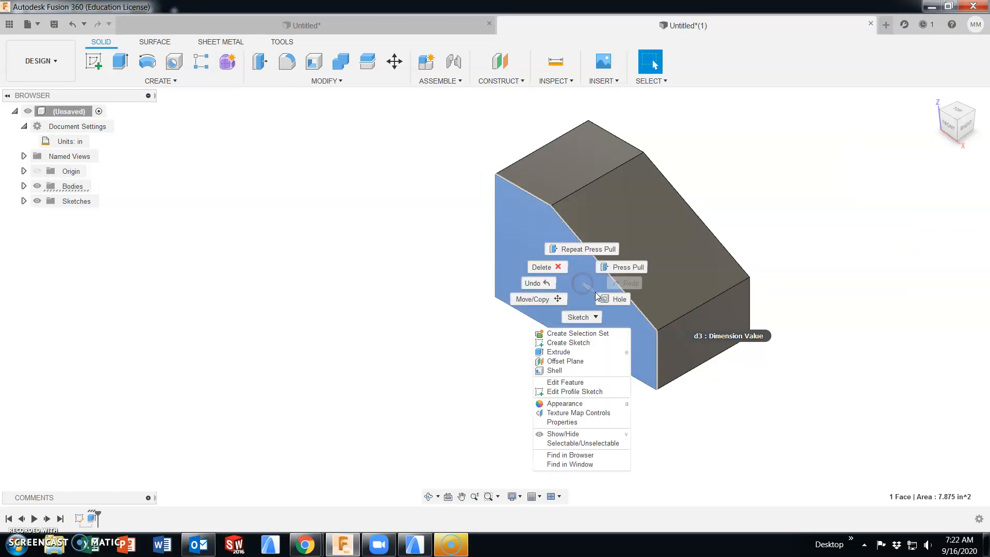
pyautogui.click(598, 317)
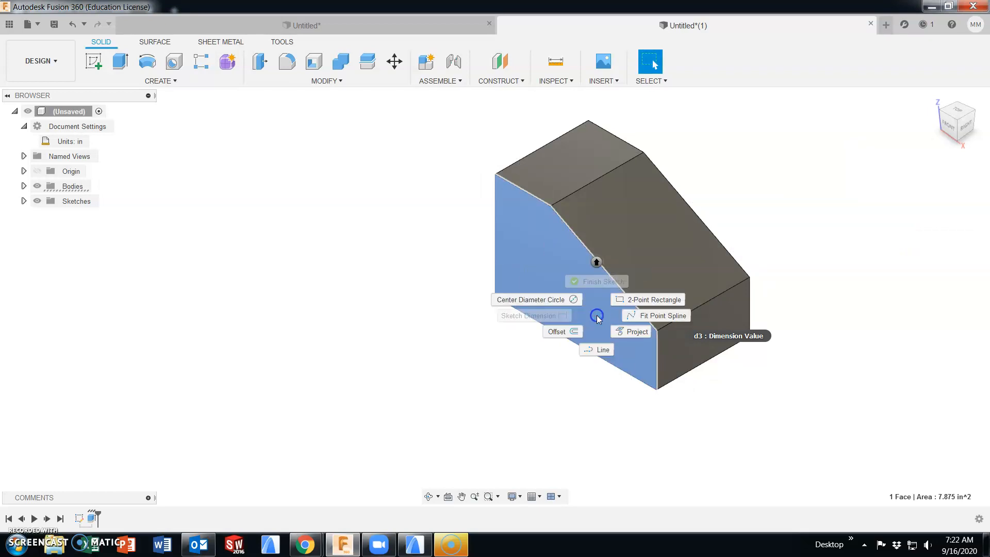
pyautogui.click(645, 300)
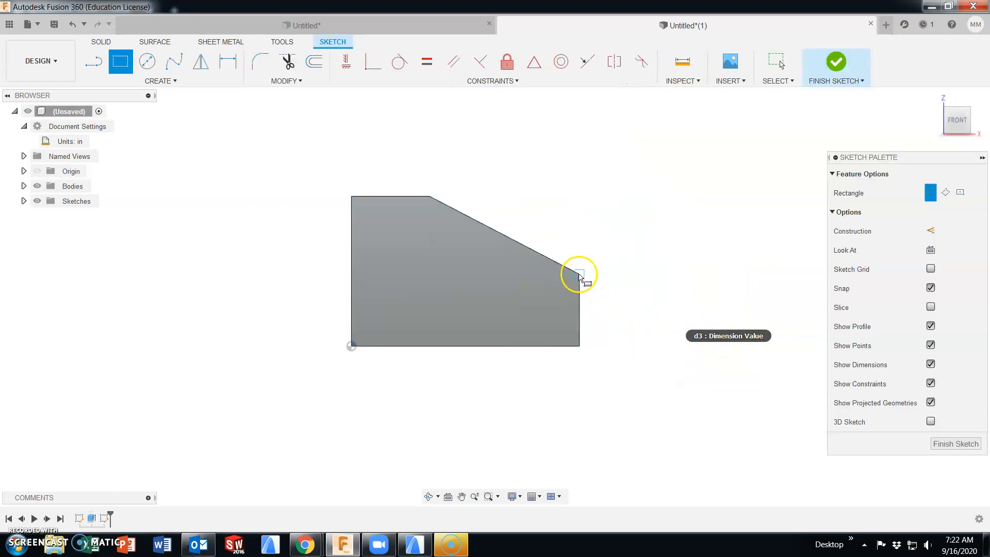
pyautogui.click(581, 294)
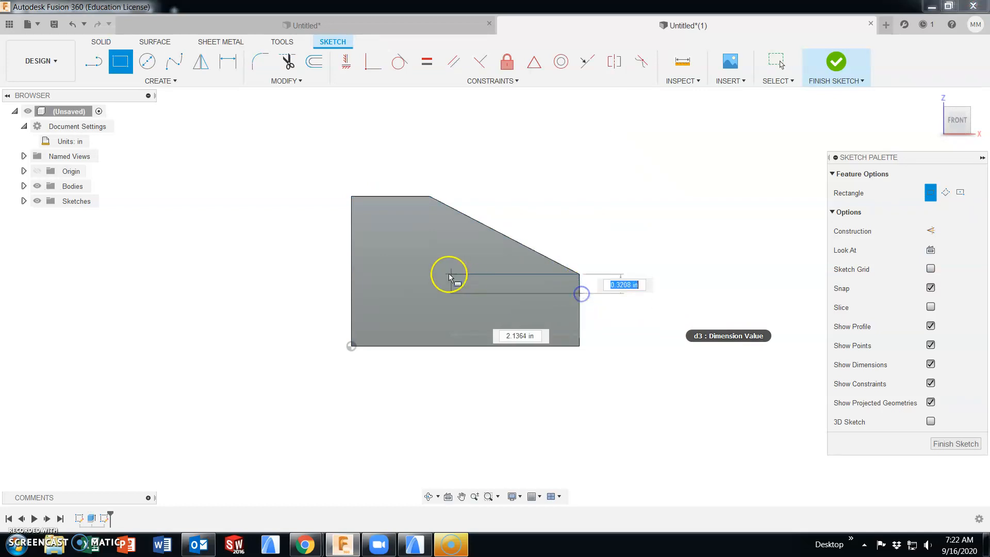
pyautogui.click(410, 197)
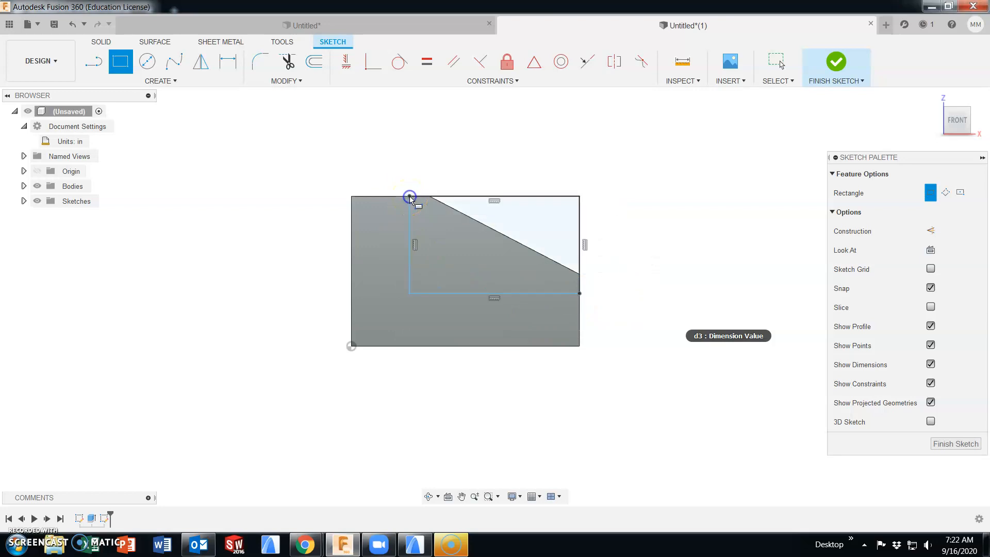
# Dimension the new rectangle's left side 0.8 in from the front face's left edge
pyautogui.rightClick(339, 148)
pyautogui.click(352, 183)
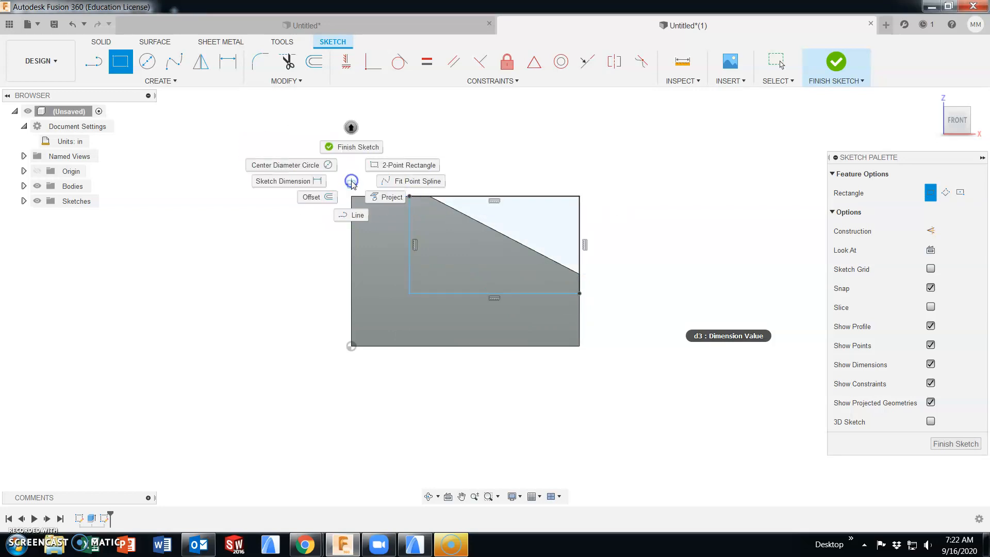
pyautogui.click(309, 182)
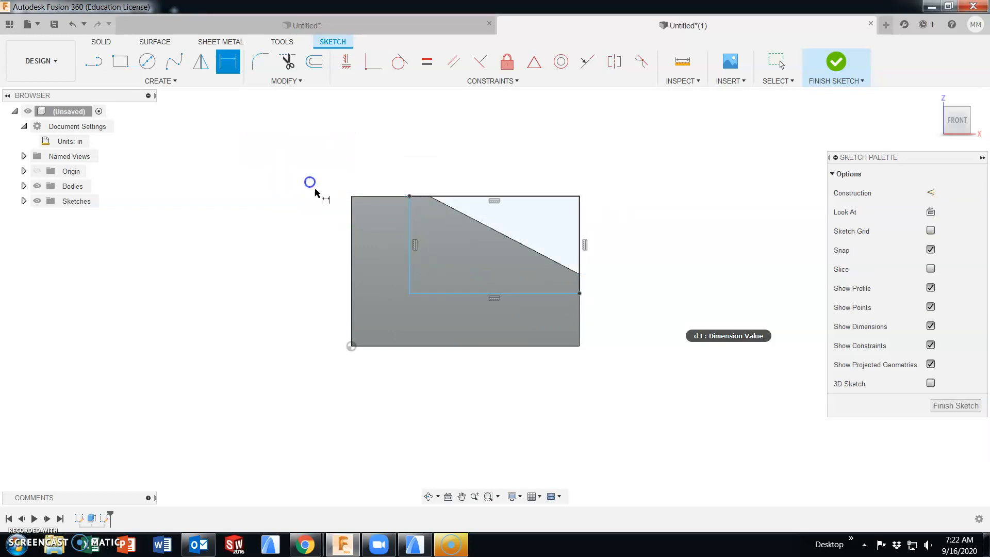
pyautogui.click(409, 217)
pyautogui.click(352, 218)
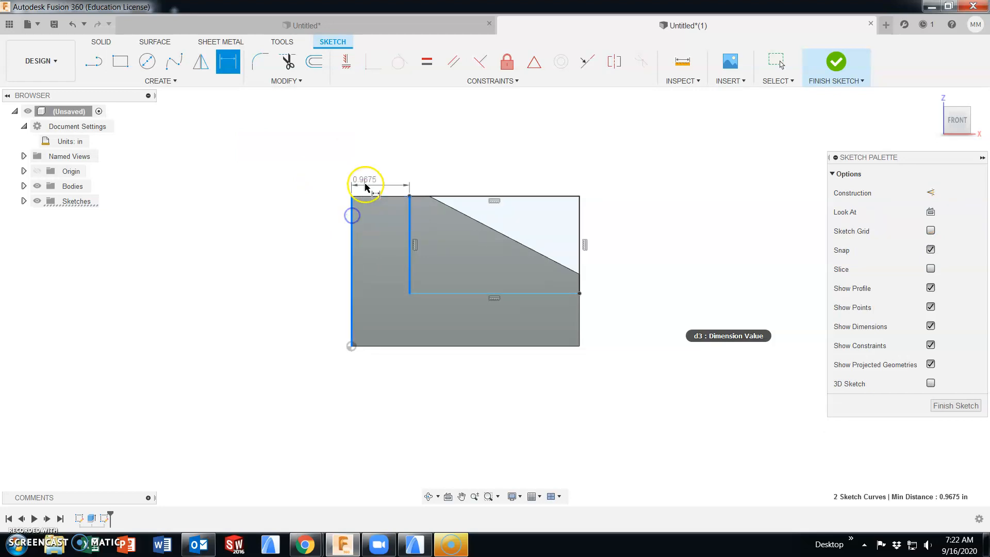
pyautogui.click(372, 165)
pyautogui.write('0.8')
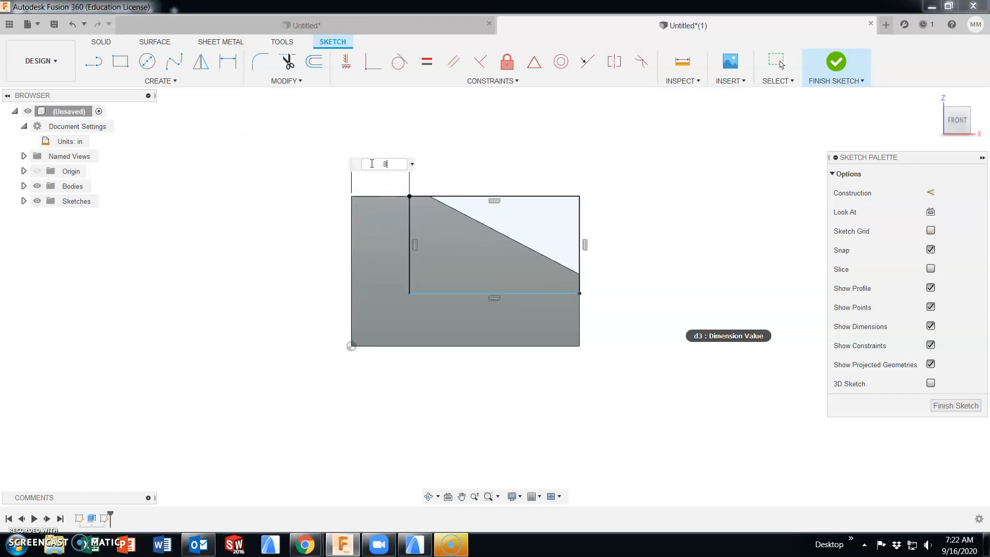
pyautogui.press('Return')
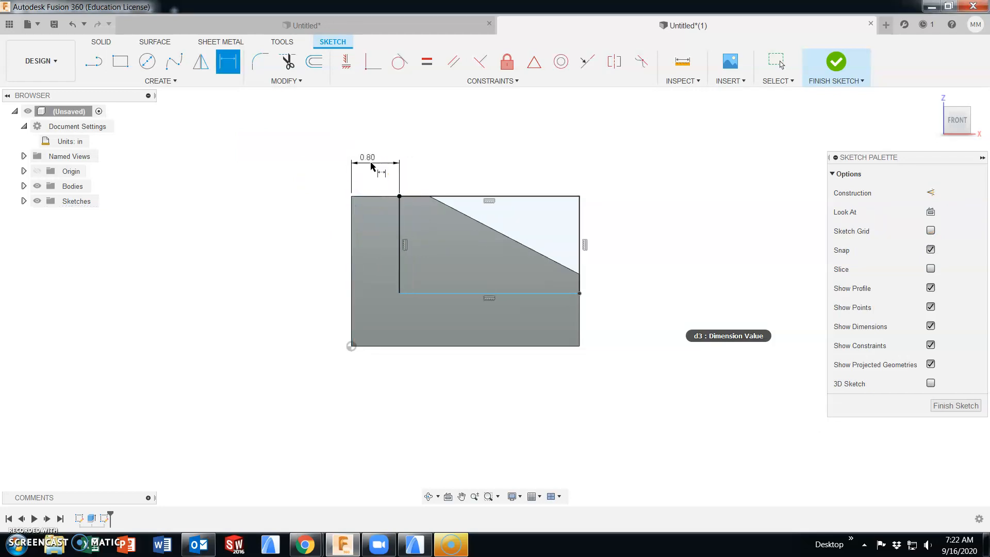
# Dimension the rectangle's lower edge 1 in above the front face's bottom edge
pyautogui.click(432, 294)
pyautogui.click(437, 346)
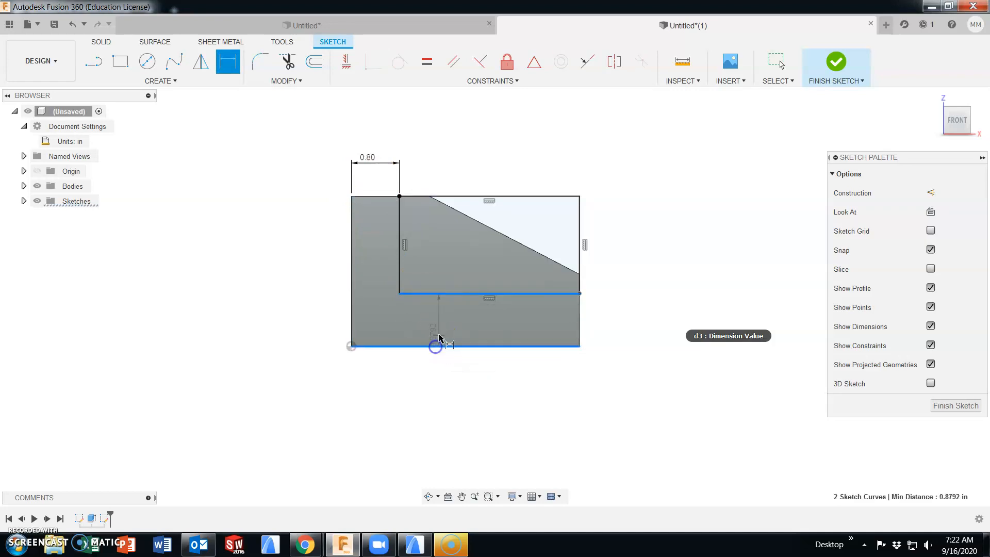
pyautogui.click(445, 329)
pyautogui.write('1')
pyautogui.press('Return')
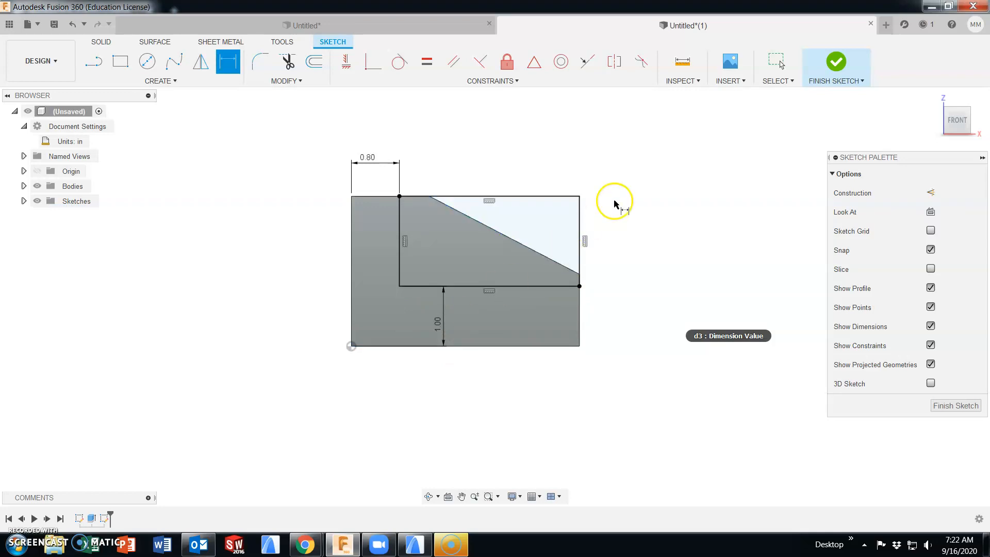
# Cut the rectangle's profile below the sloping edge 1 in deep into the body from the front face
pyautogui.rightClick(607, 213)
pyautogui.click(669, 174)
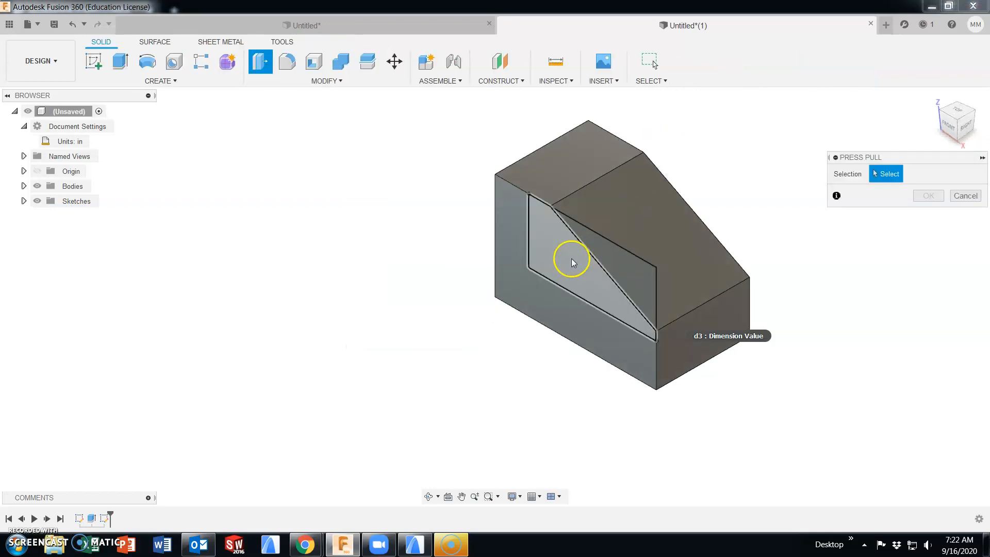
pyautogui.click(573, 263)
pyautogui.moveTo(585, 275); pyautogui.dragTo(629, 269)
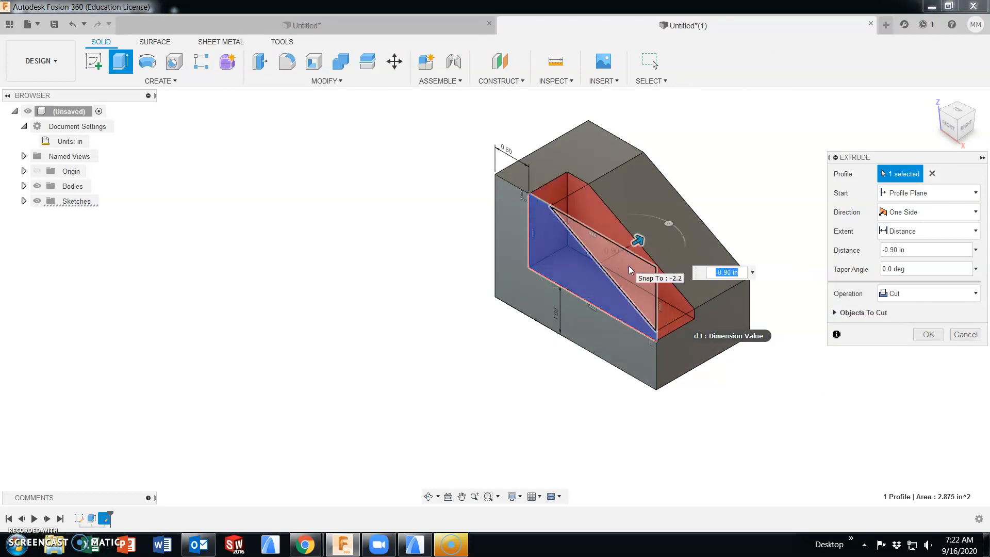
pyautogui.press('BackSpace')
pyautogui.write('-1')
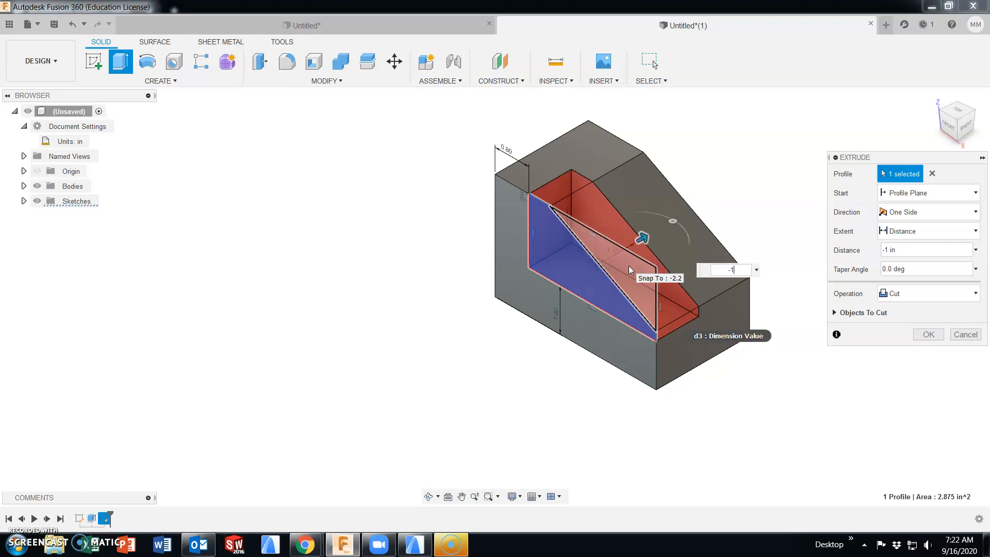
pyautogui.press('Return')
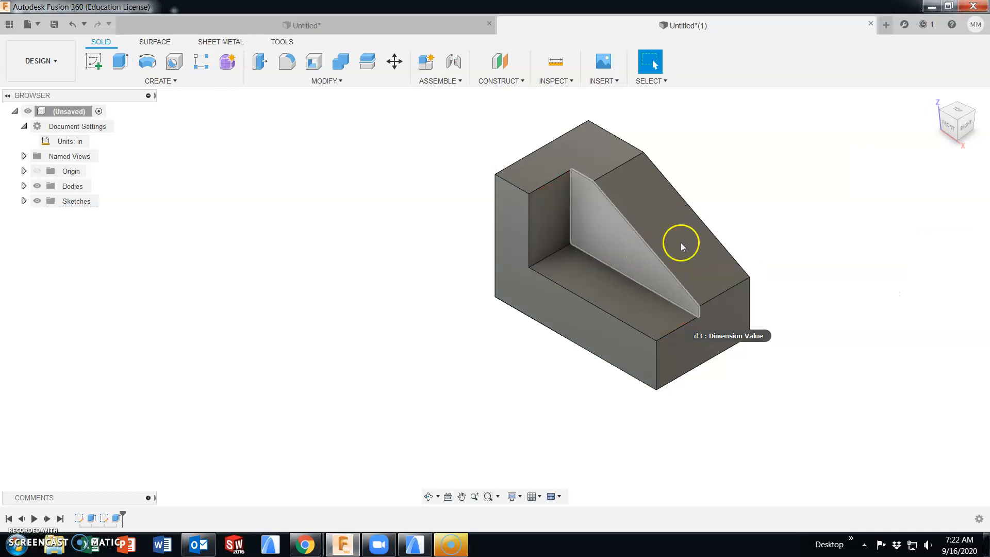
pyautogui.scroll(3, 779, 238)
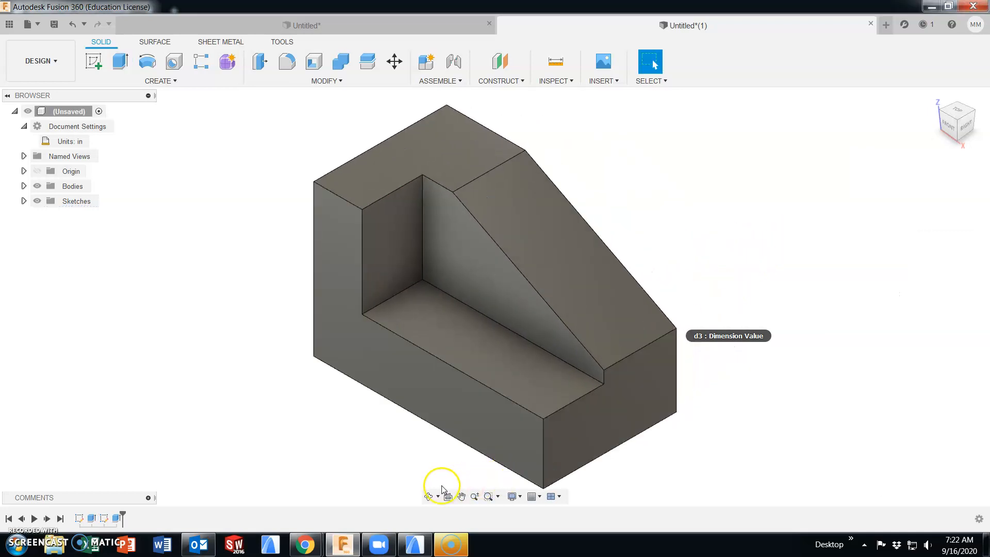